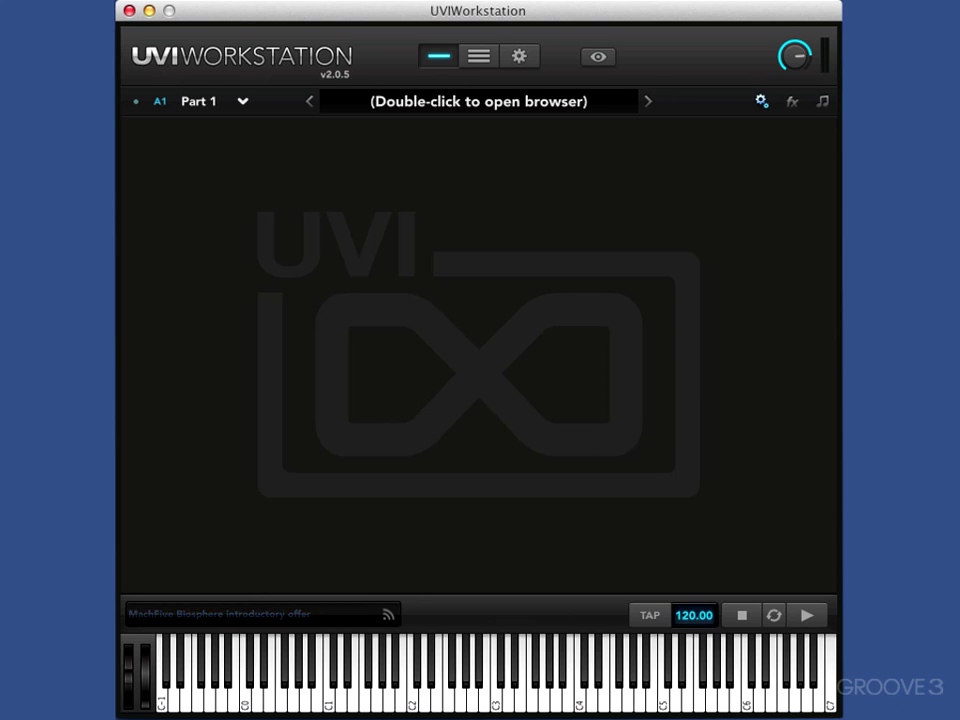
# Play notes across the on-screen keyboard, then start and stop playback a couple of times.
pyautogui.moveTo(795, 60)
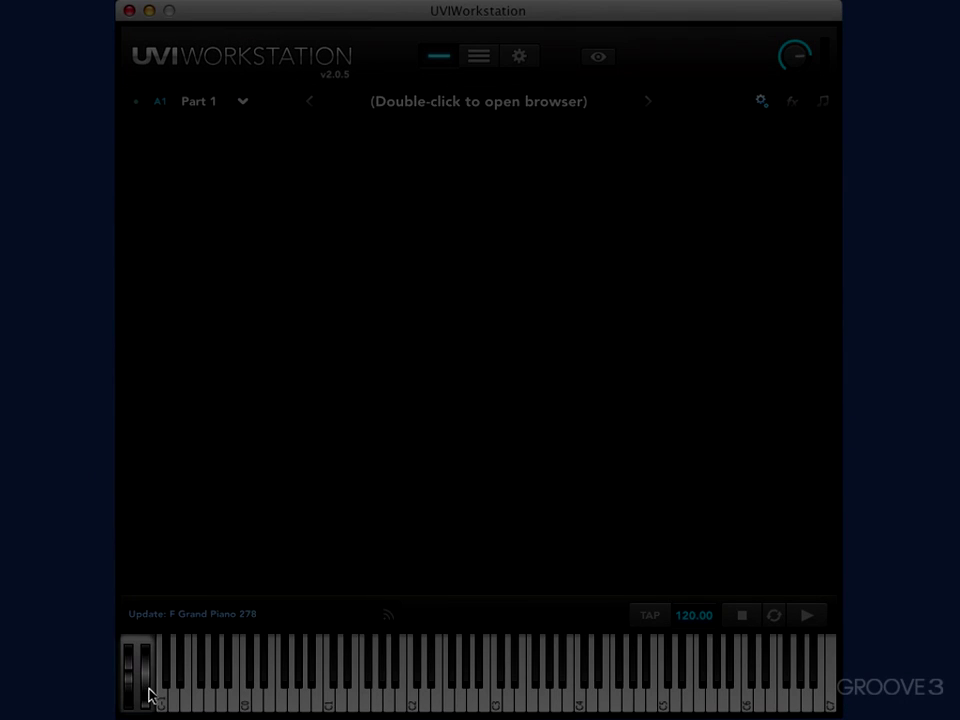
pyautogui.moveTo(407, 695); pyautogui.dragTo(546, 682)
pyautogui.click(587, 690)
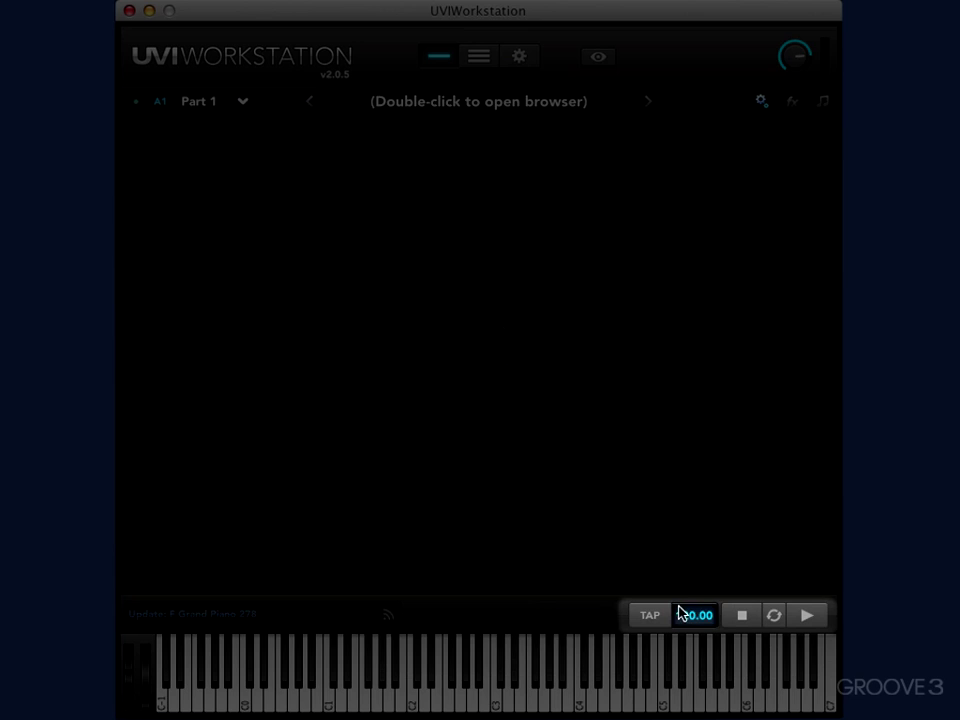
pyautogui.click(816, 614)
pyautogui.click(740, 618)
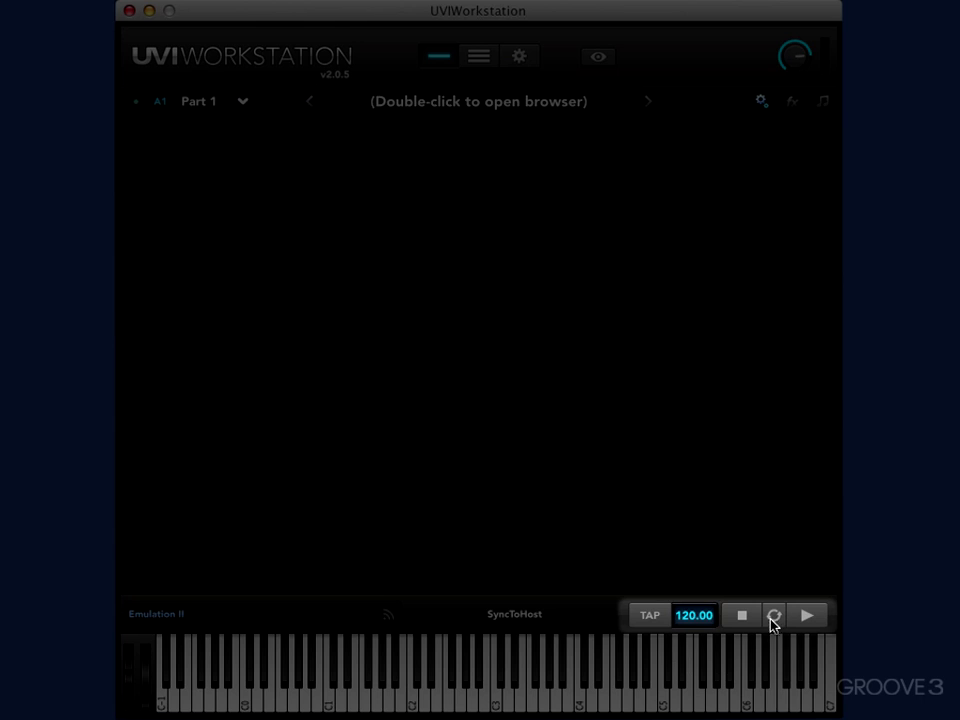
pyautogui.click(810, 617)
pyautogui.click(741, 617)
# Set the tempo to 120.
pyautogui.moveTo(688, 612); pyautogui.dragTo(687, 623)
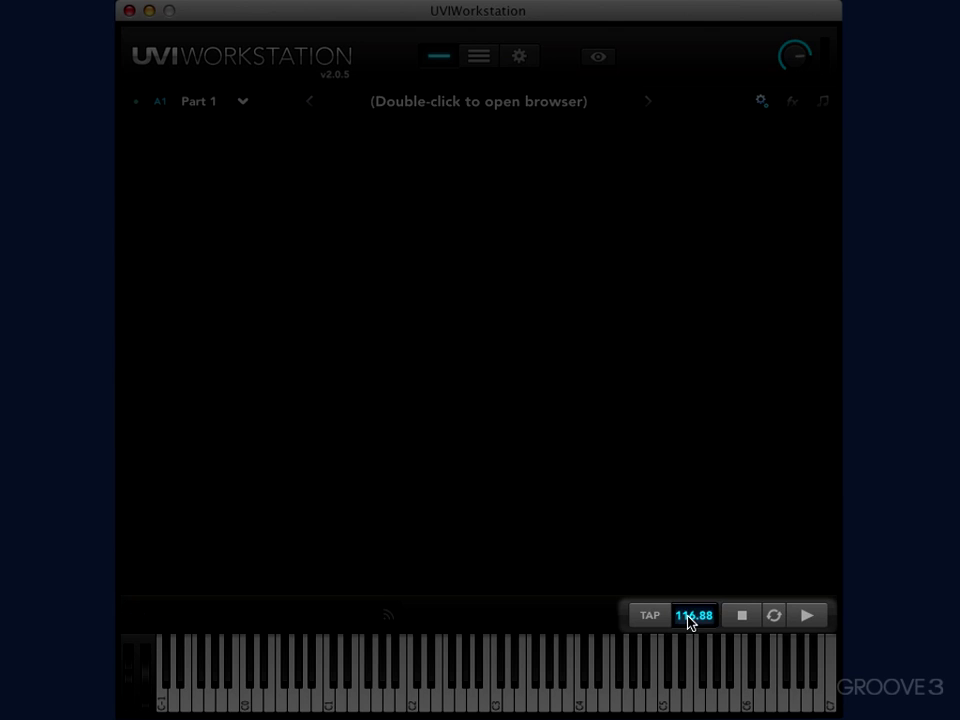
pyautogui.doubleClick(690, 616)
pyautogui.write('120')
pyautogui.press('Return')
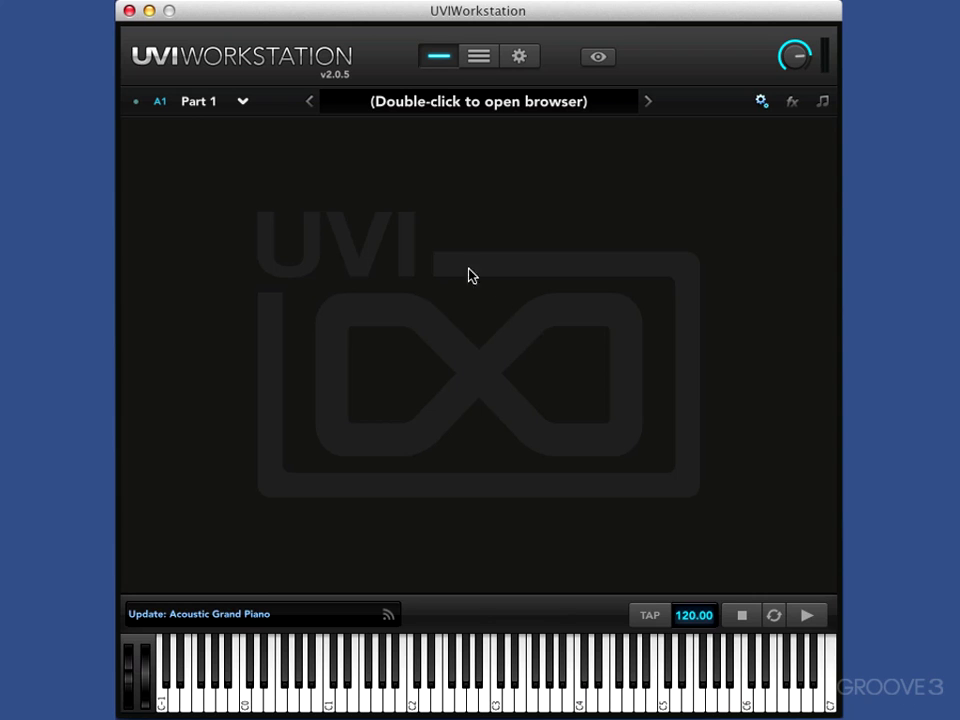
# Open the sound browser briefly and close it again.
pyautogui.doubleClick(479, 104)
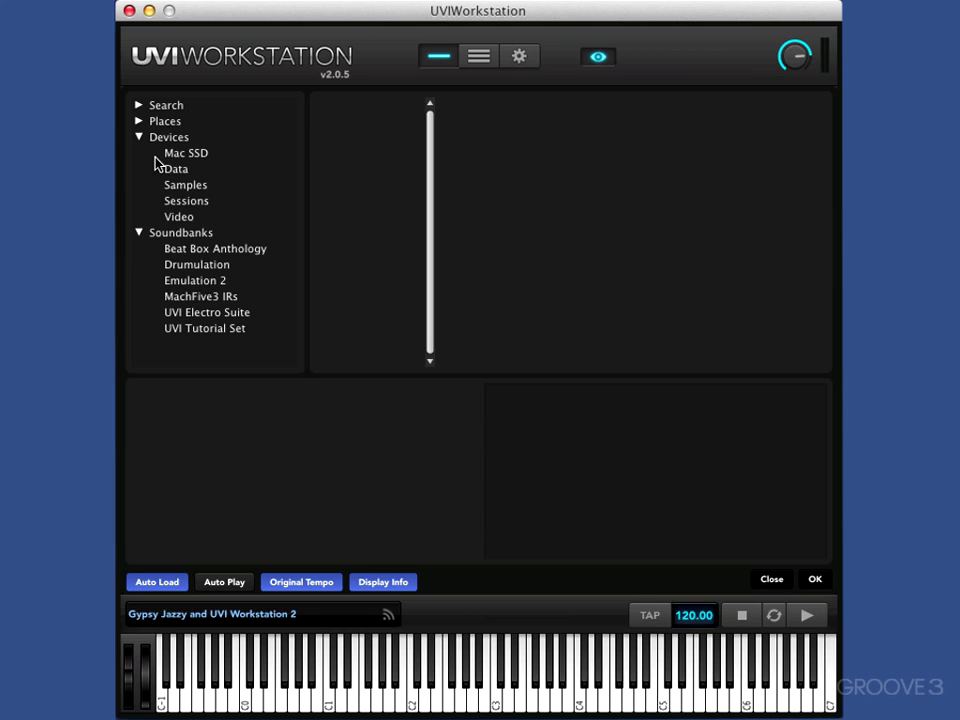
pyautogui.click(598, 60)
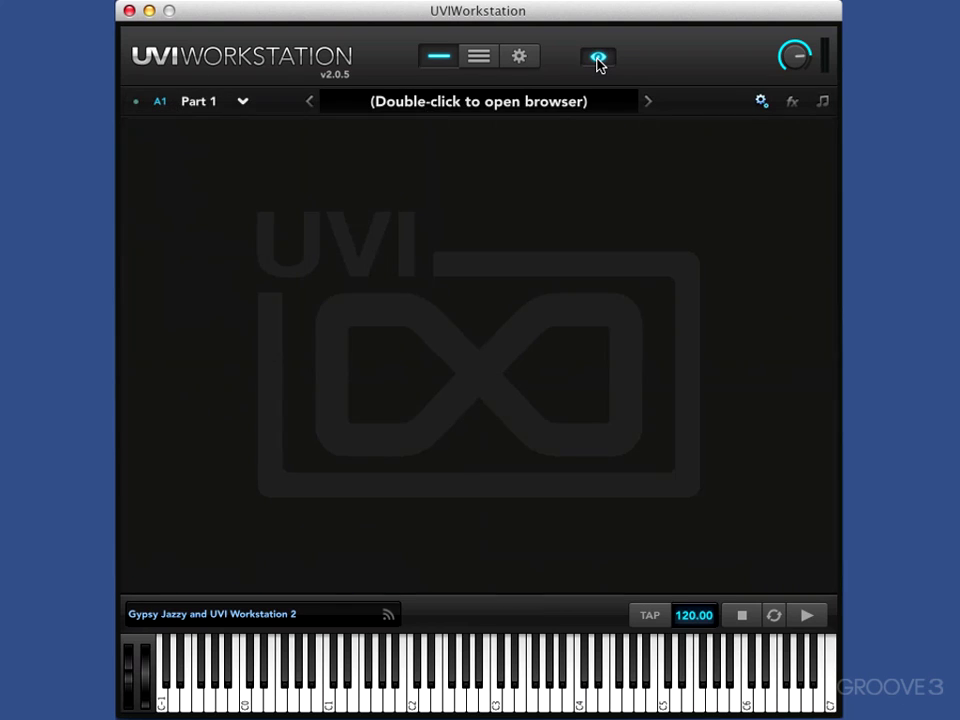
pyautogui.click(598, 60)
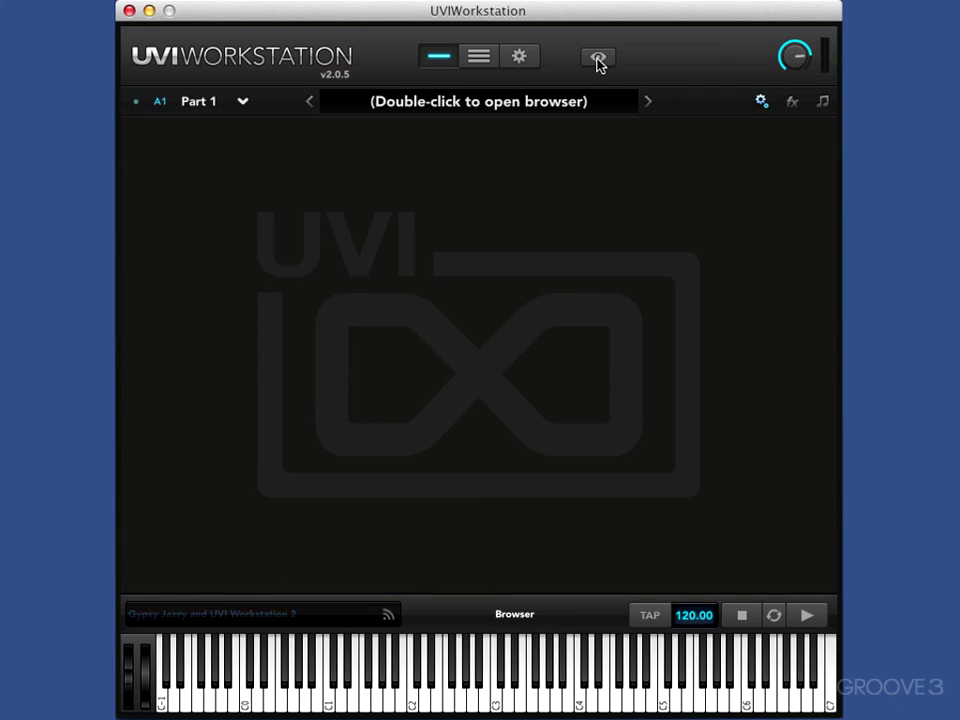
# Switch to the parts overview and check A1's MIDI channel choices without changing them.
pyautogui.click(481, 60)
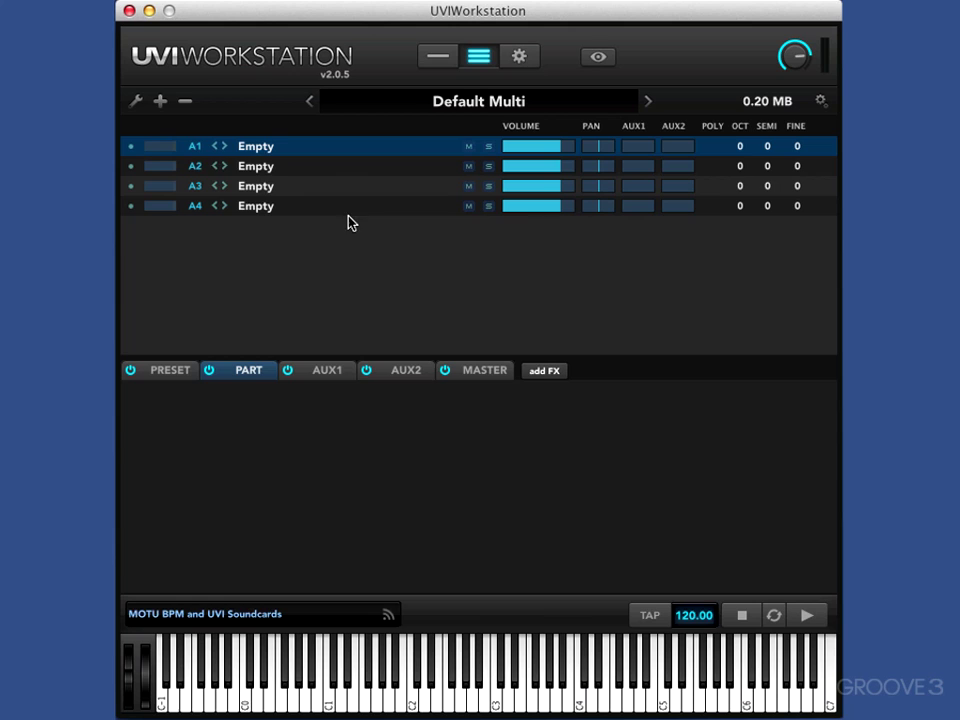
pyautogui.click(193, 155)
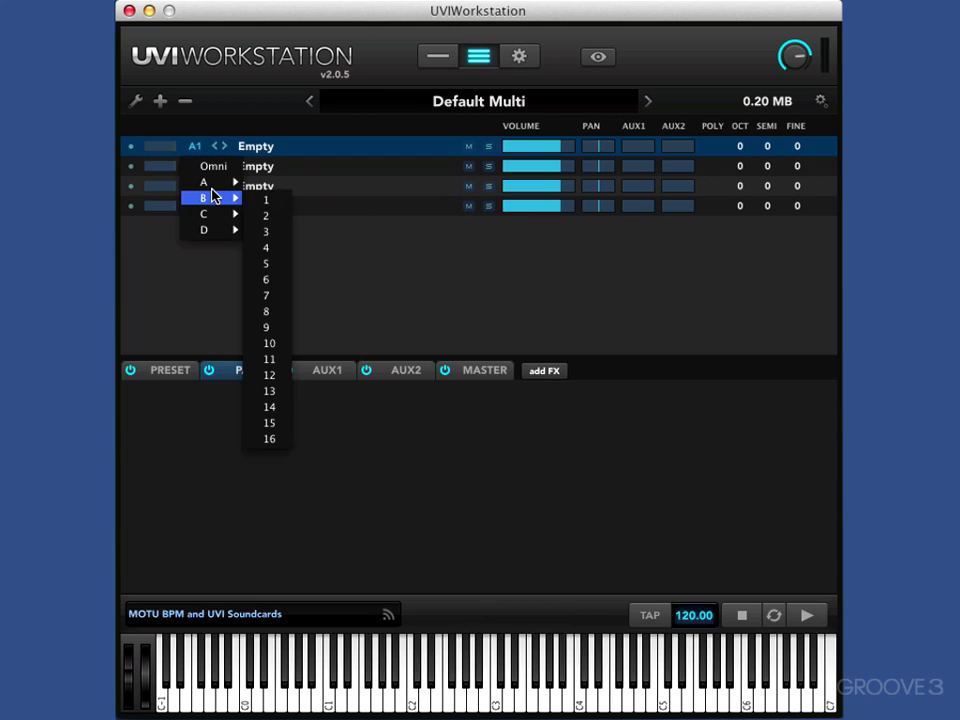
pyautogui.moveTo(217, 184)
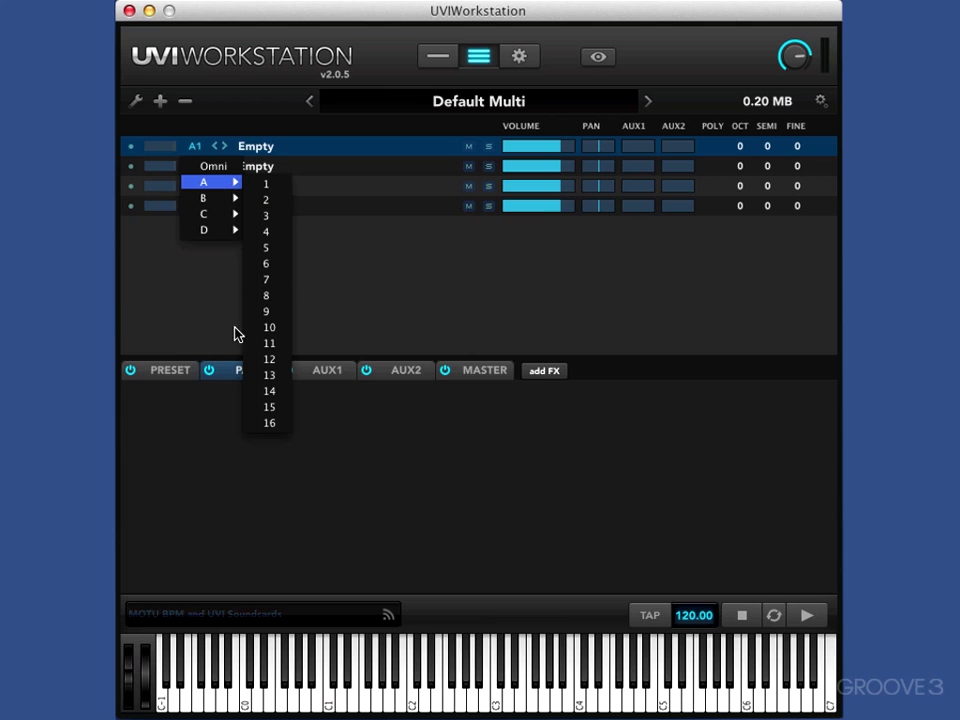
pyautogui.moveTo(210, 230)
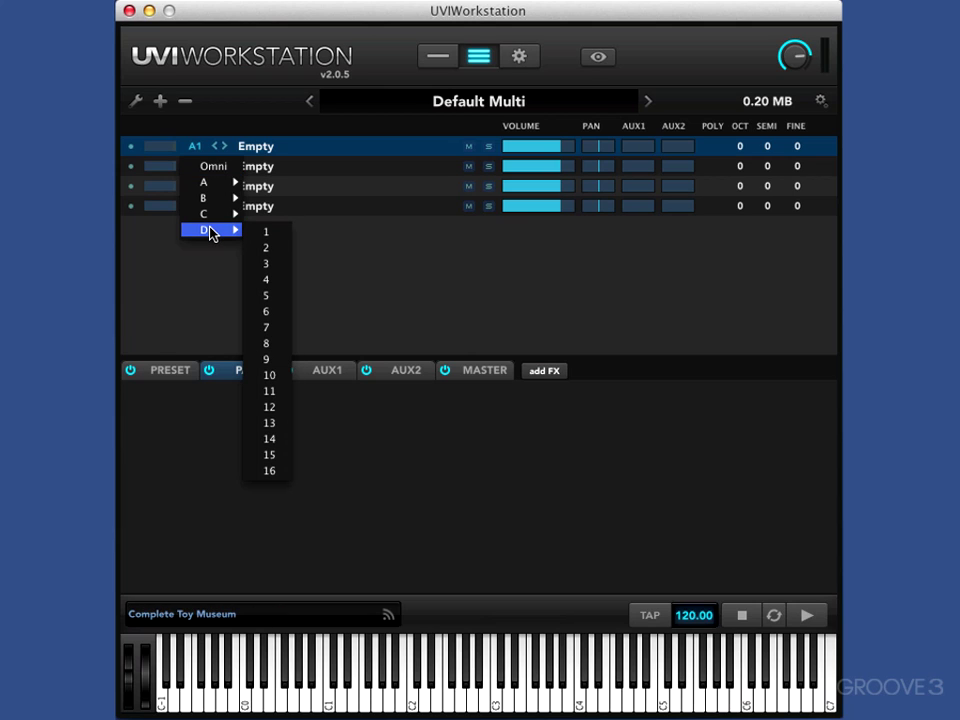
pyautogui.click(250, 89)
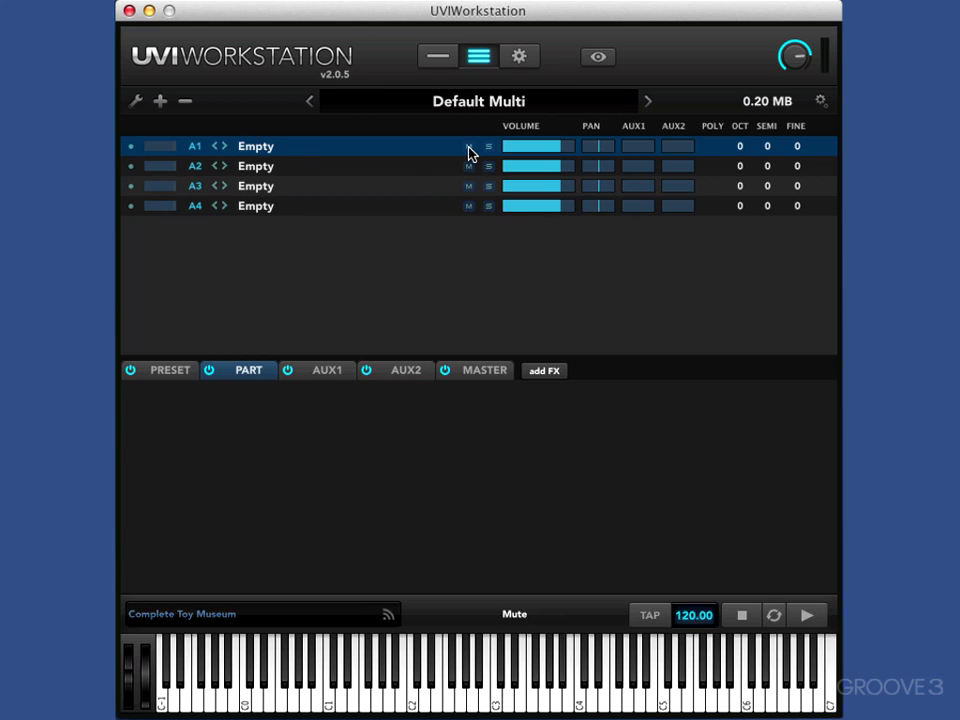
pyautogui.moveTo(610, 148)
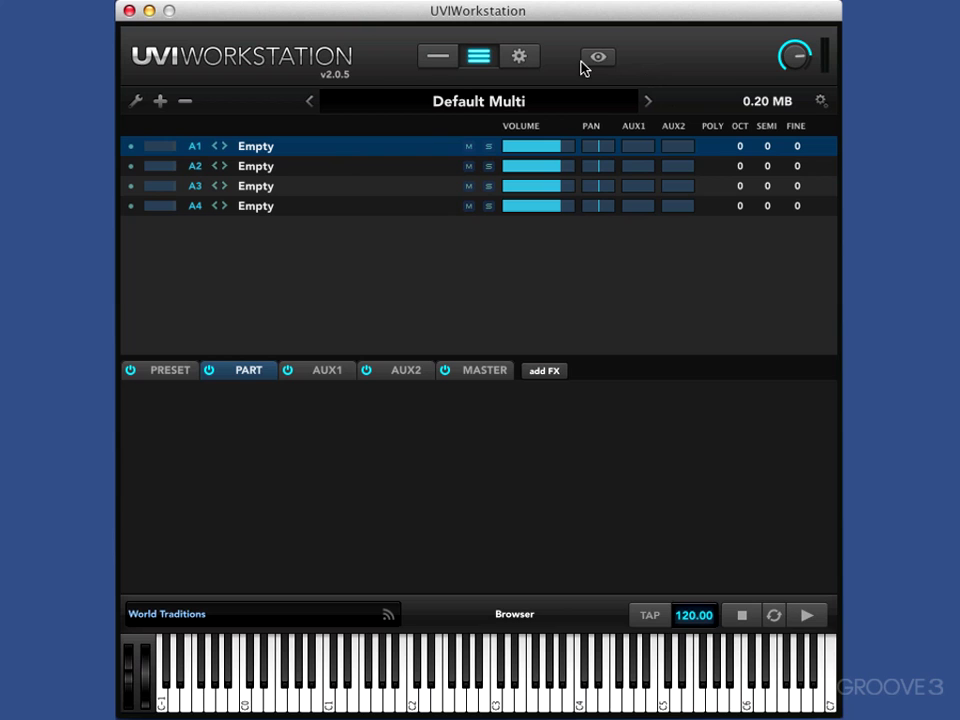
# Load UVI Tutorial Set > UVI Presets > Electric Piano into part A1 and close the browser.
pyautogui.click(257, 148)
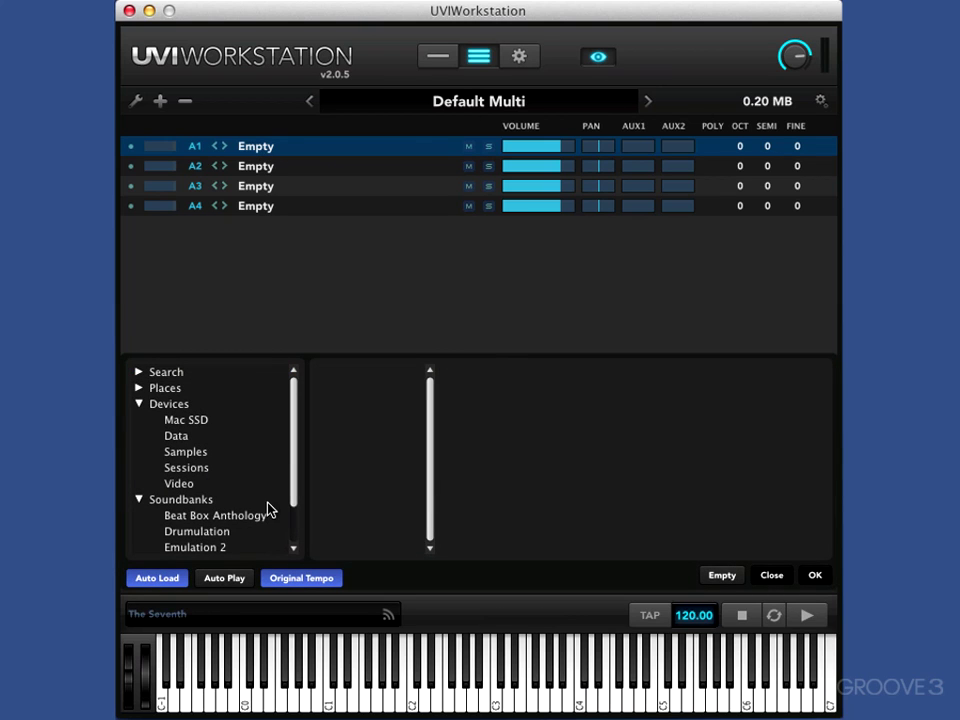
pyautogui.moveTo(293, 482); pyautogui.dragTo(291, 541)
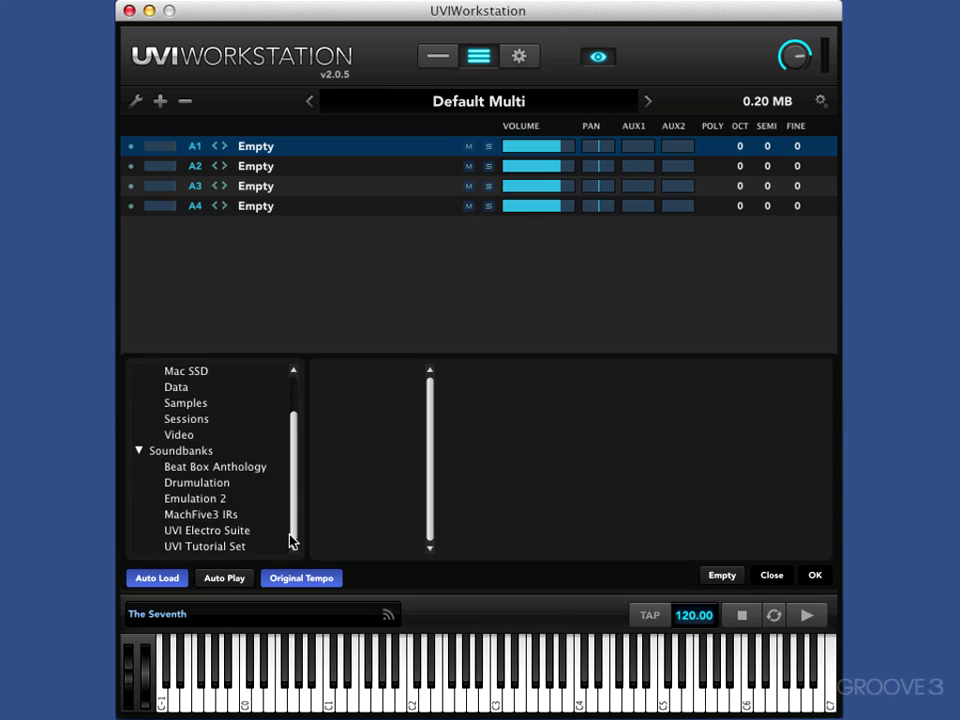
pyautogui.click(235, 547)
pyautogui.click(398, 390)
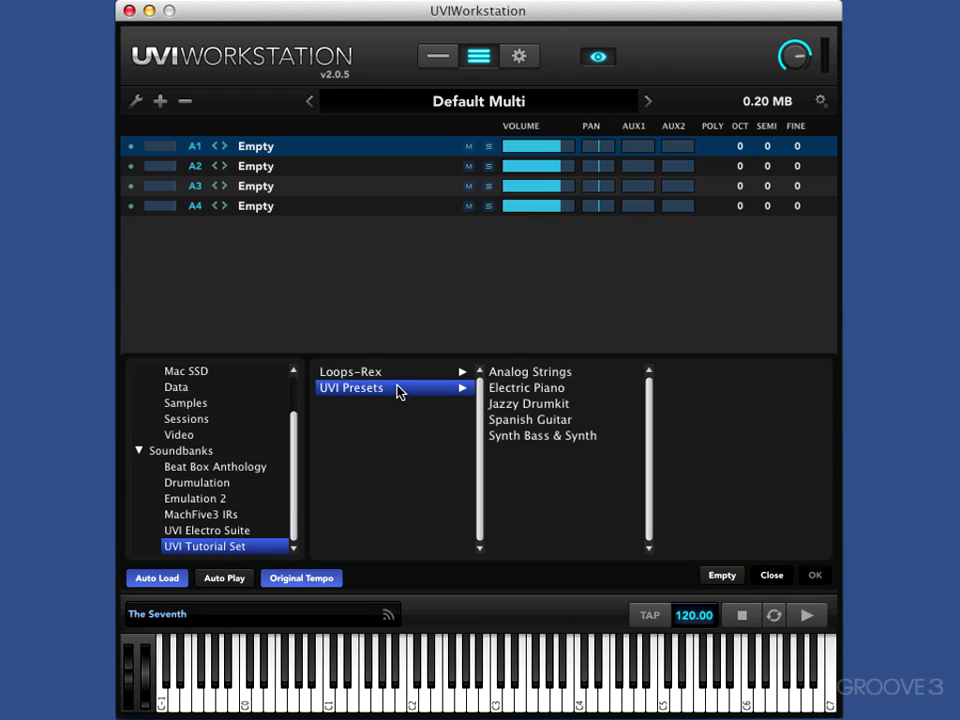
pyautogui.click(545, 390)
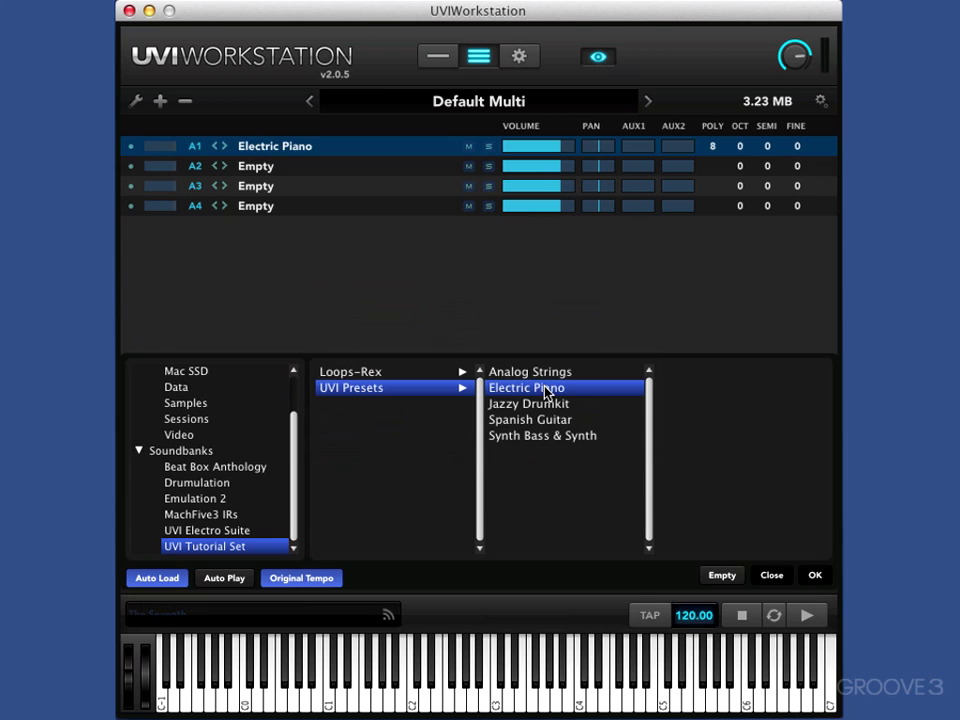
pyautogui.click(598, 58)
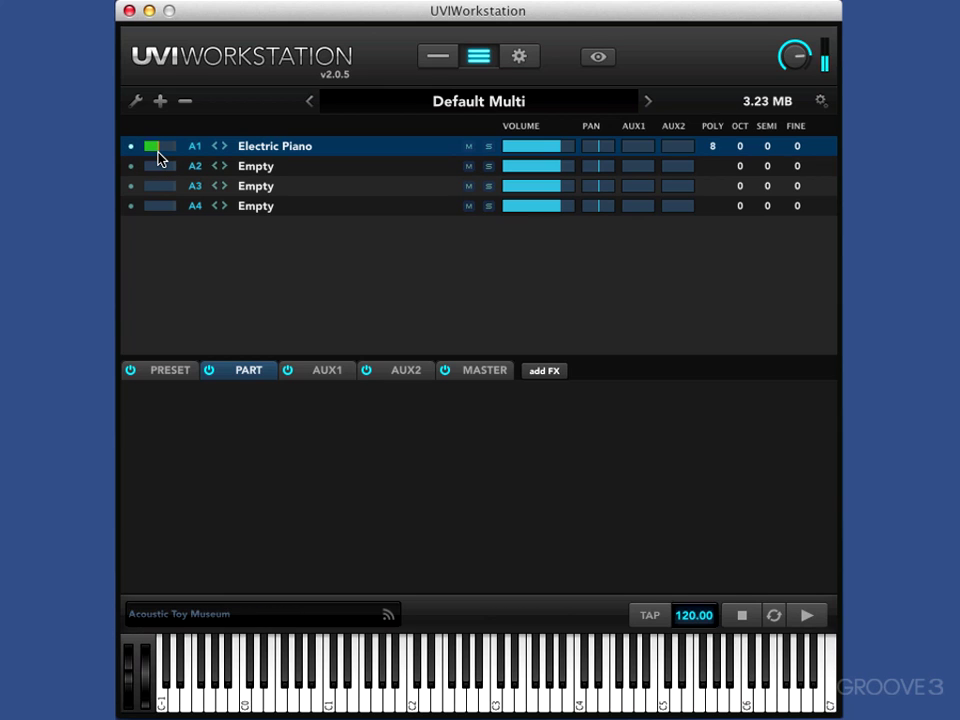
# Turn down part A1's volume, leaving its pan centred.
pyautogui.moveTo(538, 147)
pyautogui.moveTo(538, 147); pyautogui.dragTo(598, 152)
pyautogui.moveTo(601, 153)
pyautogui.doubleClick(598, 150)
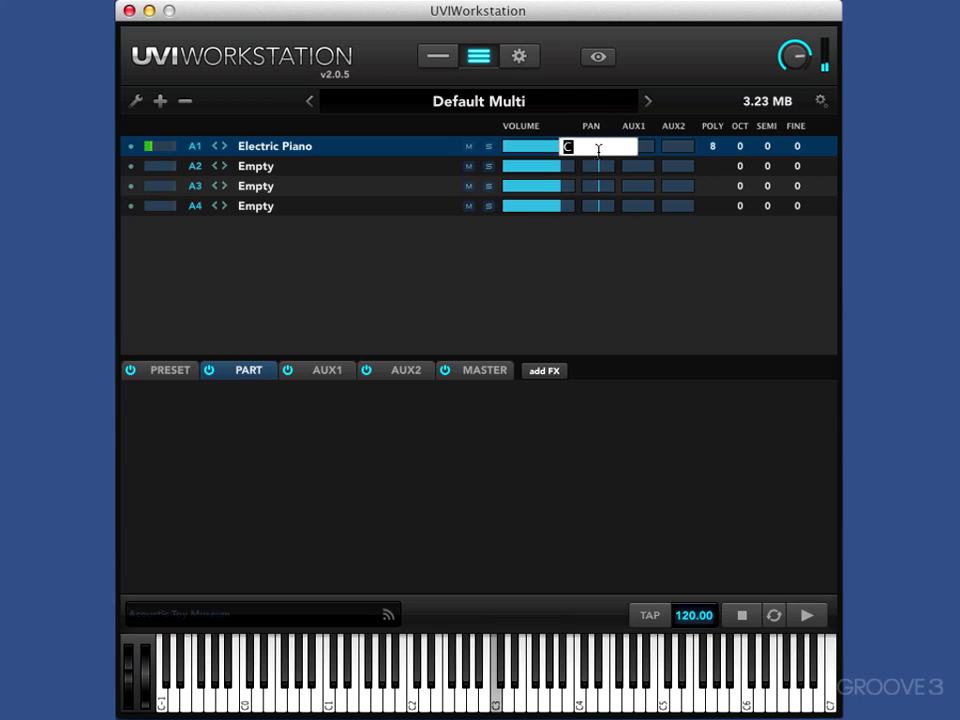
pyautogui.press('Return')
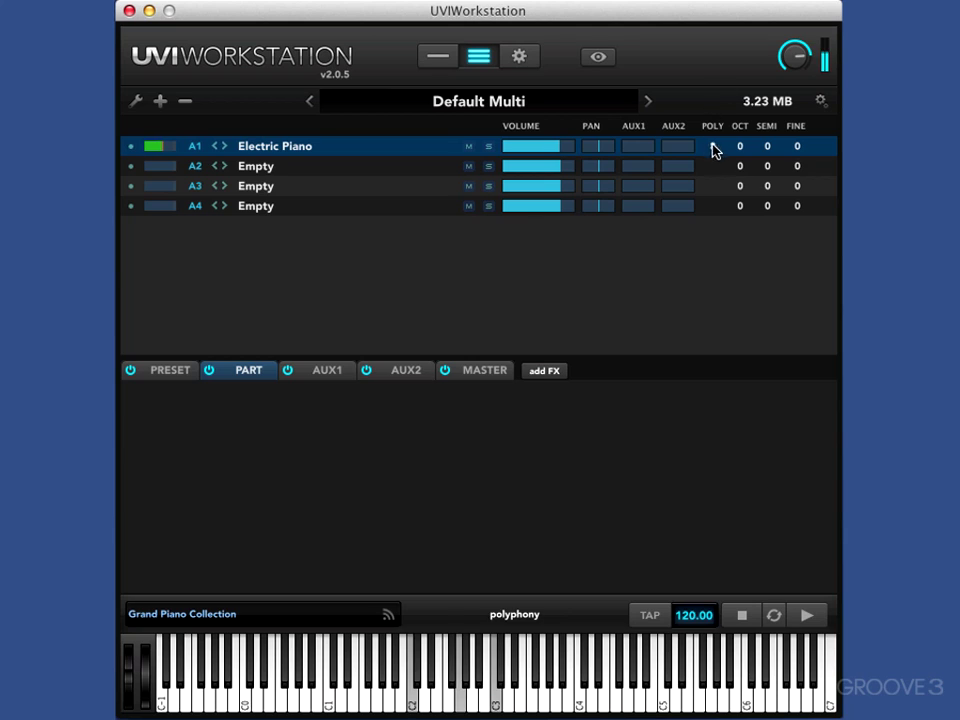
# Try a higher polyphony for A1, settle back at 8, and adjust its semitone transposition.
pyautogui.moveTo(713, 148); pyautogui.dragTo(720, 253)
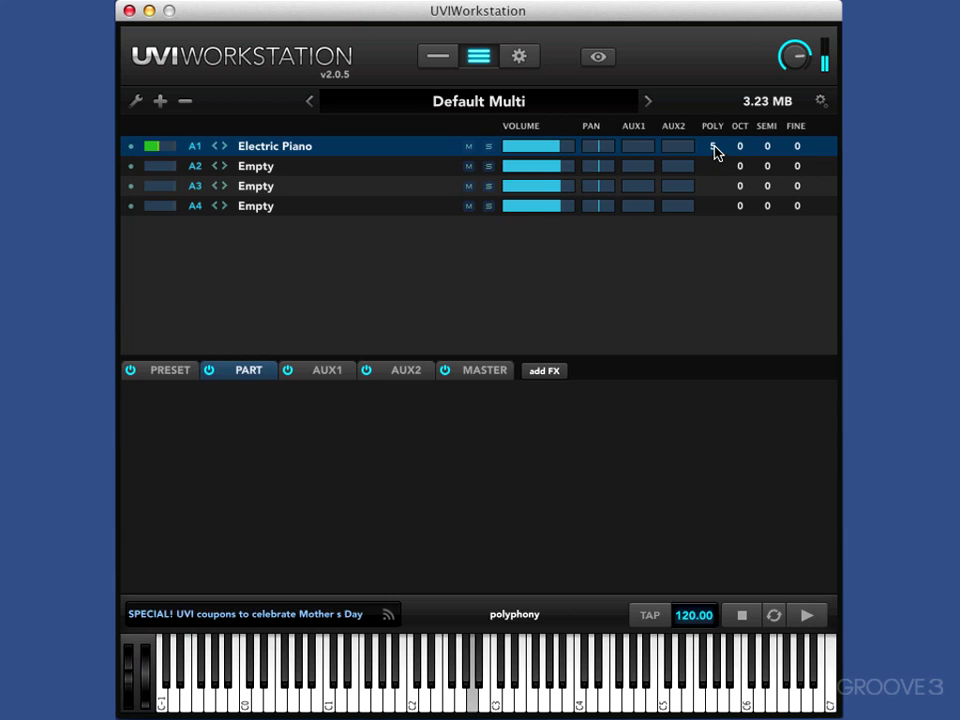
pyautogui.moveTo(716, 150); pyautogui.dragTo(743, 147)
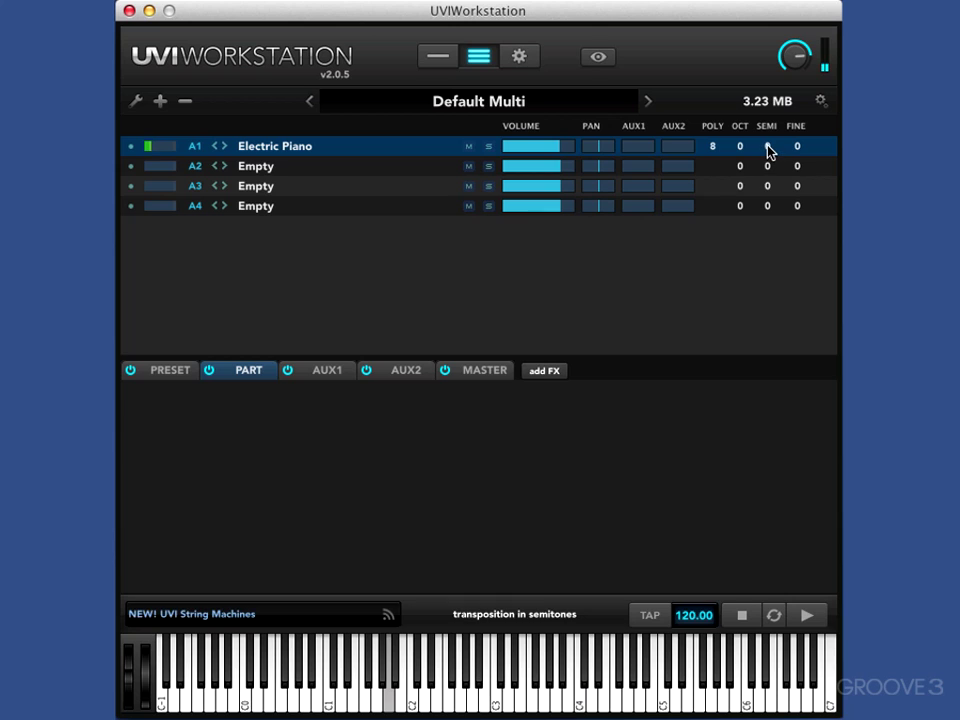
pyautogui.moveTo(768, 146); pyautogui.dragTo(801, 151)
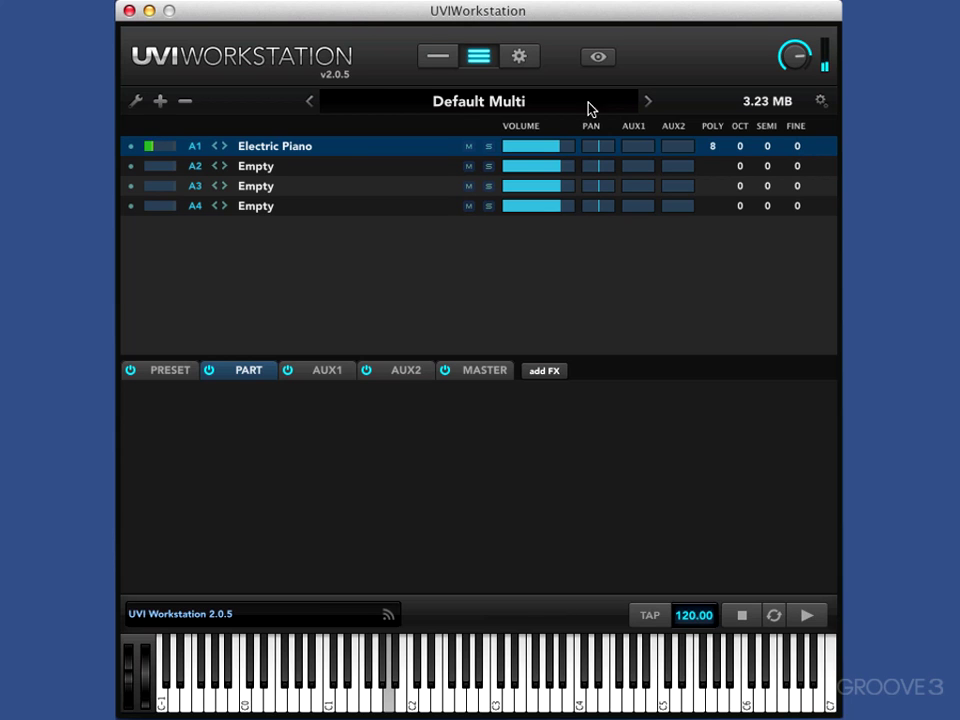
# Open the Electric Piano part page and raise its reverb mix.
pyautogui.click(447, 63)
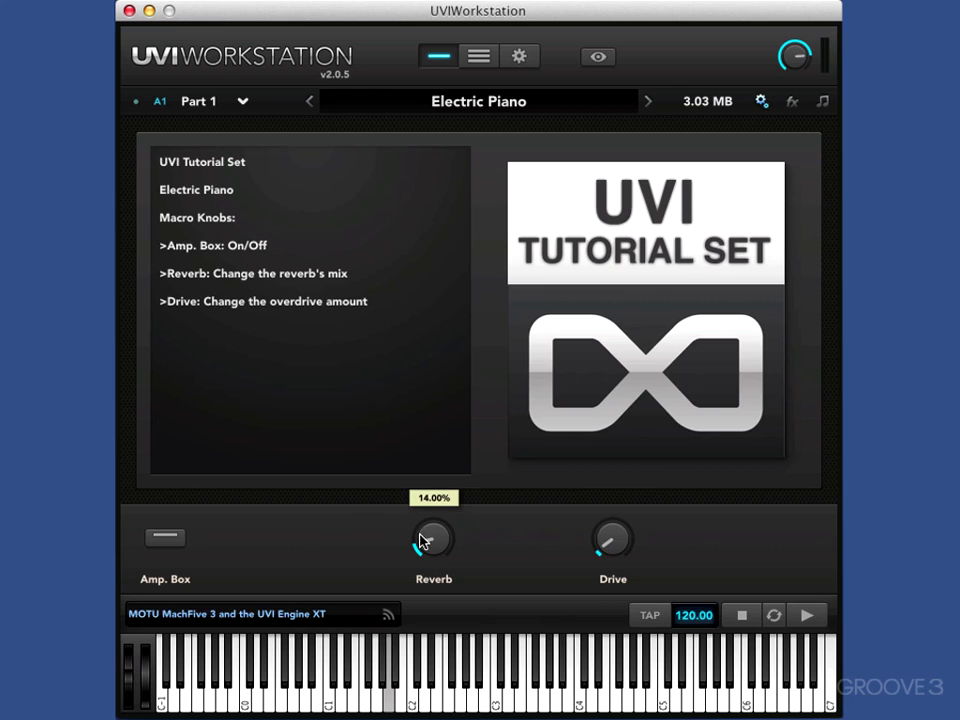
pyautogui.moveTo(429, 541)
pyautogui.mouseDown()
pyautogui.moveTo(422, 439)
pyautogui.moveTo(407, 508)
pyautogui.moveTo(421, 576)
pyautogui.moveTo(439, 422)
pyautogui.moveTo(428, 534)
pyautogui.moveTo(428, 521)
pyautogui.mouseUp()
pyautogui.moveTo(434, 558)
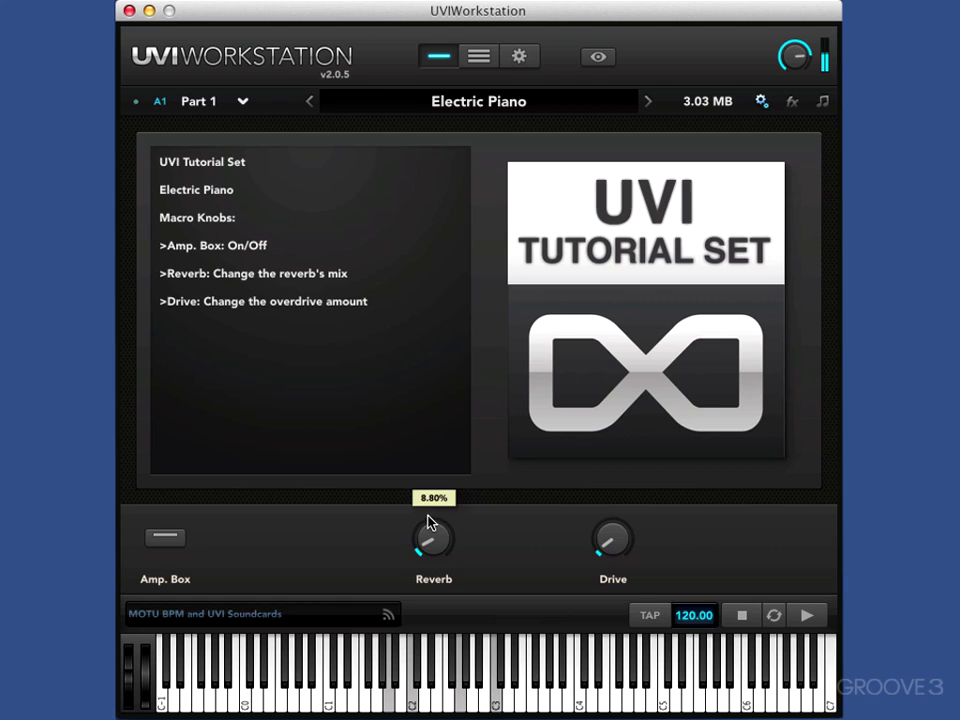
# Switch Amp. Box on after an off/on comparison and raise Drive to about 24%.
pyautogui.click(166, 543)
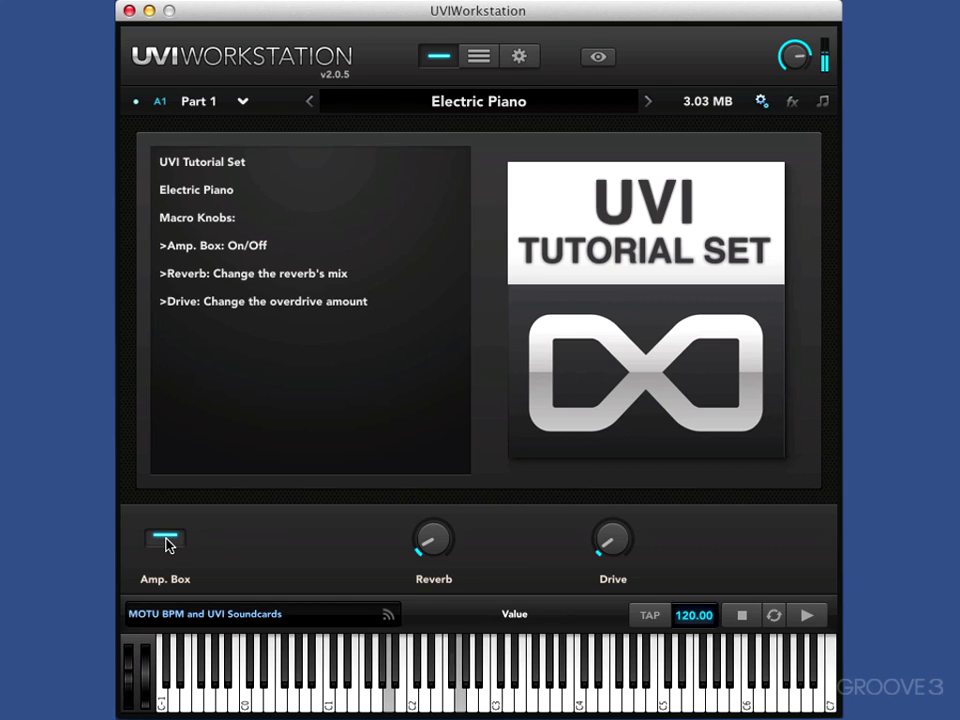
pyautogui.click(166, 543)
pyautogui.click(165, 543)
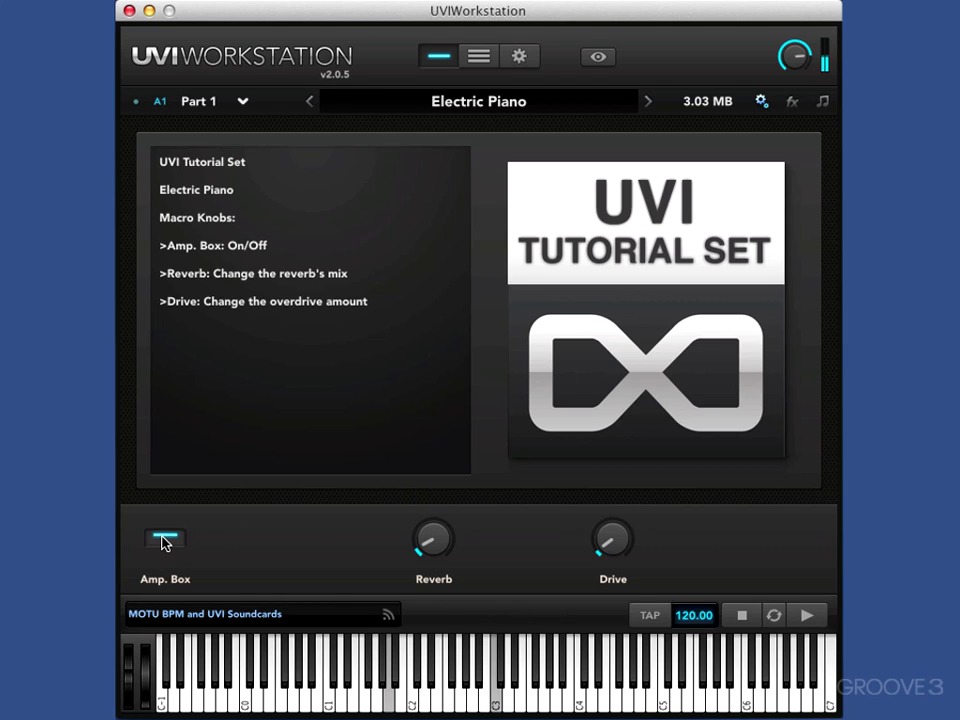
pyautogui.moveTo(435, 543)
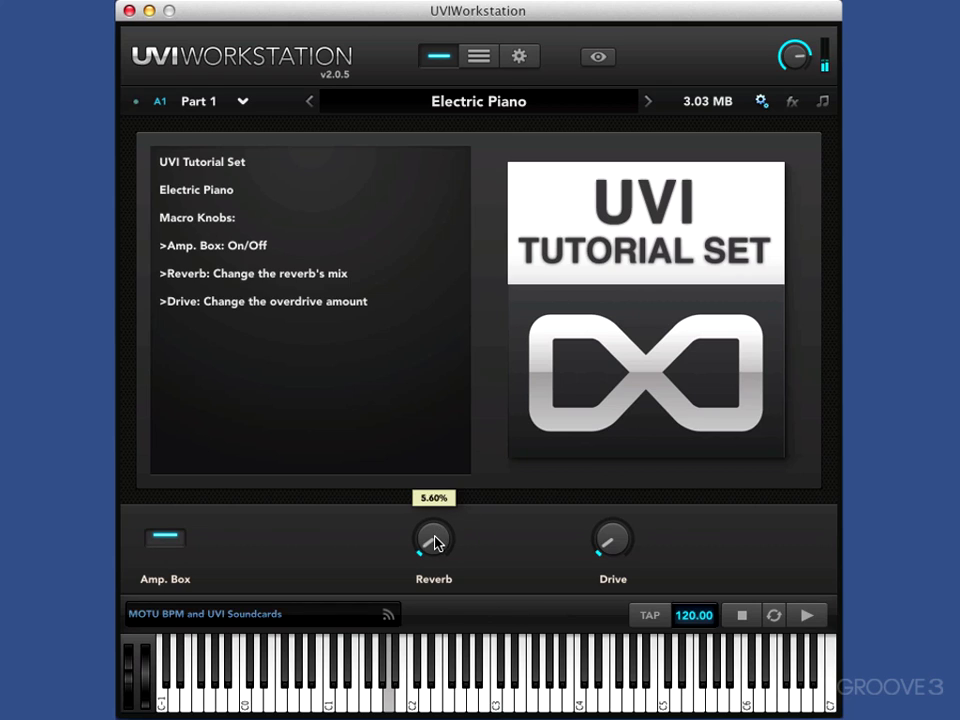
pyautogui.moveTo(611, 528); pyautogui.dragTo(607, 484)
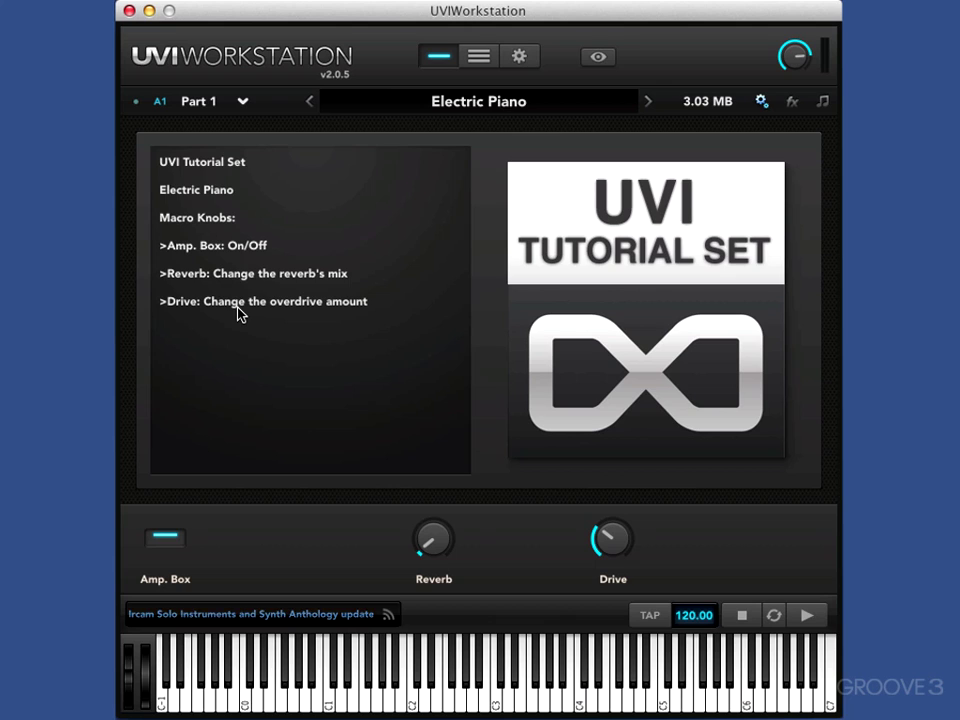
# From the multi list, load Synth Bass & Synth into the empty part A2.
pyautogui.click(477, 62)
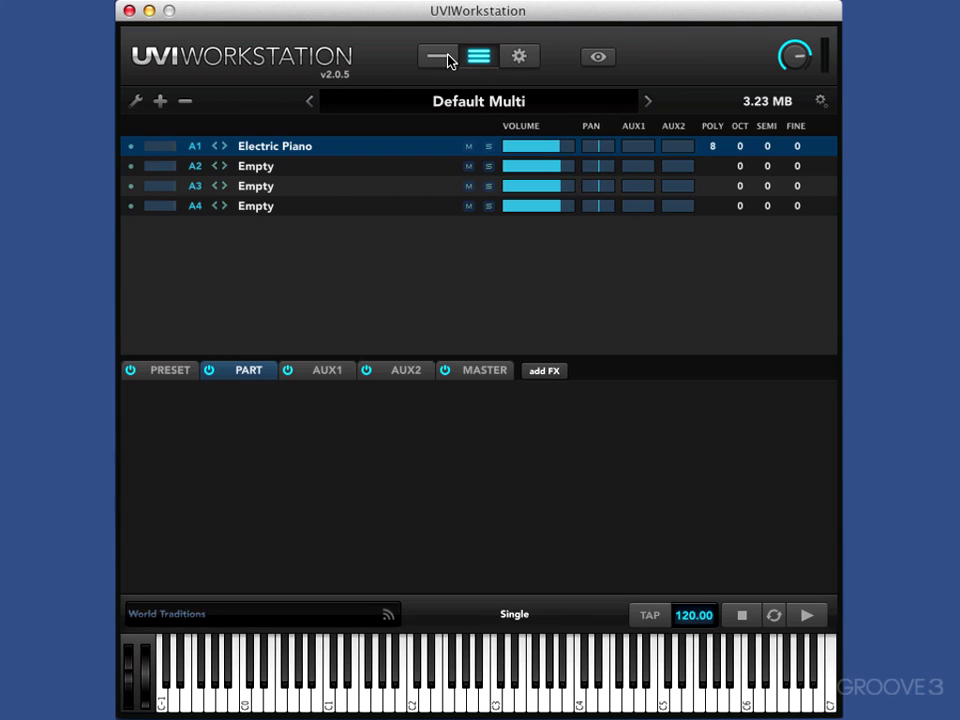
pyautogui.click(289, 168)
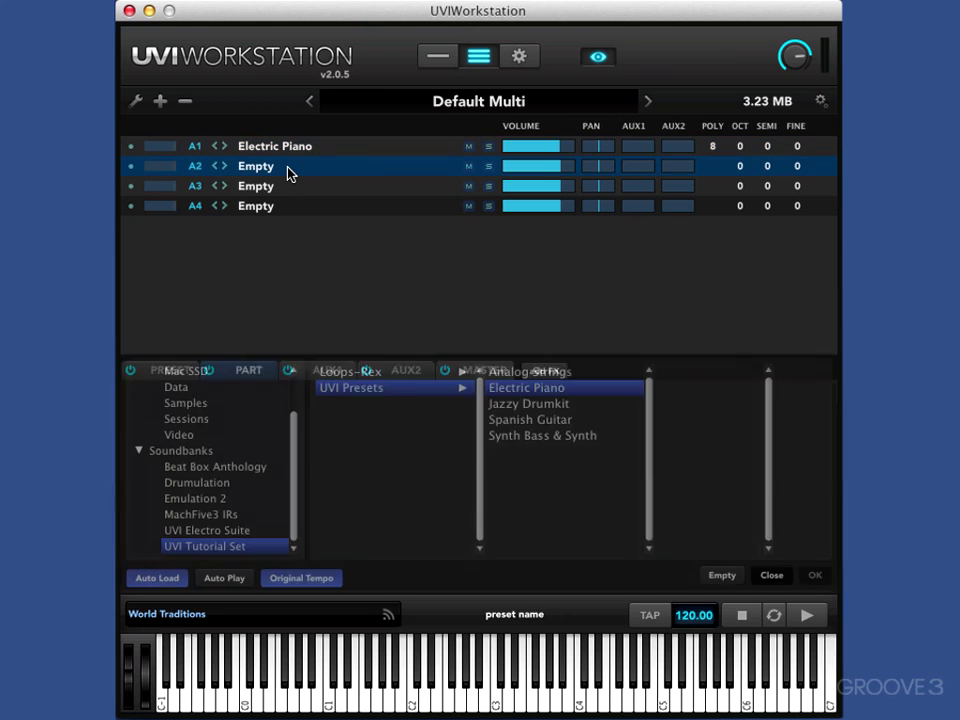
pyautogui.click(521, 438)
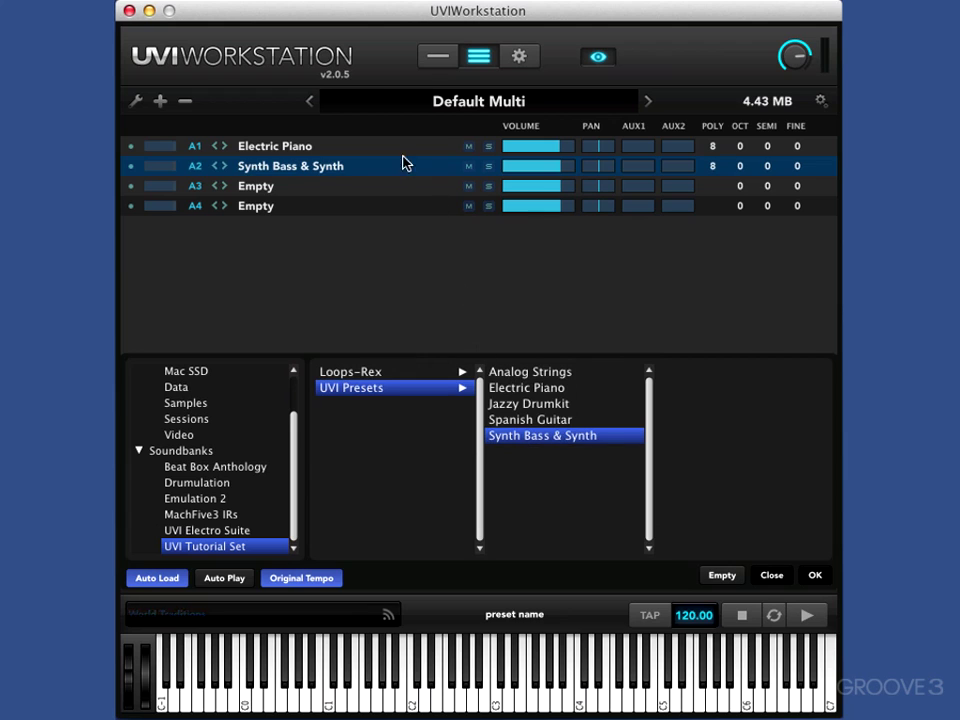
pyautogui.click(600, 57)
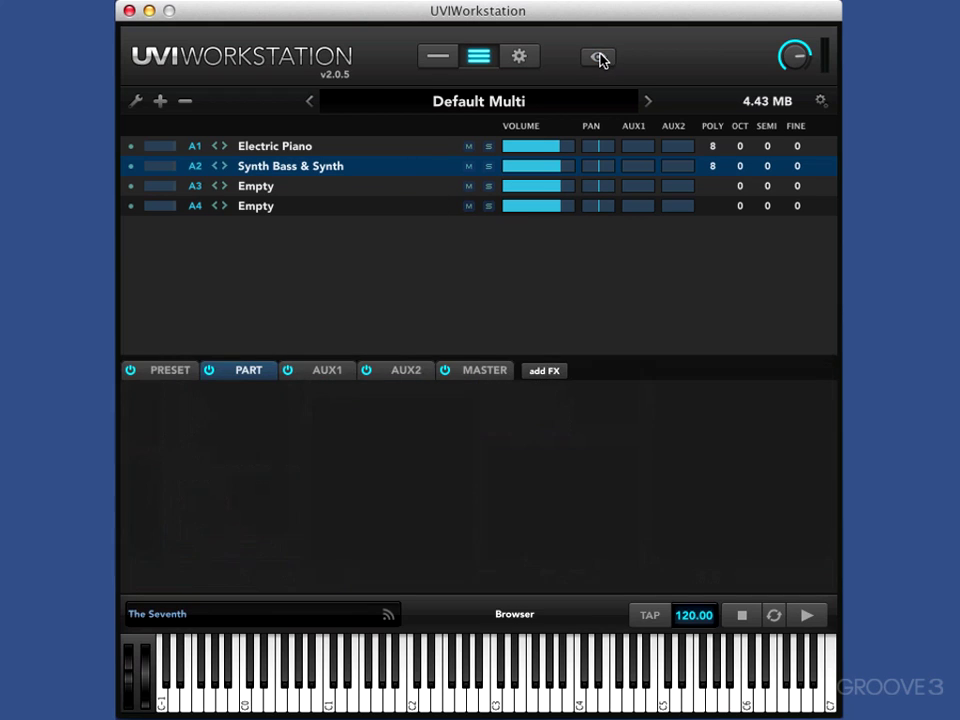
# Assign Electric Piano to MIDI channel A2 and Synth Bass & Synth to channel A1.
pyautogui.click(196, 146)
pyautogui.moveTo(219, 183)
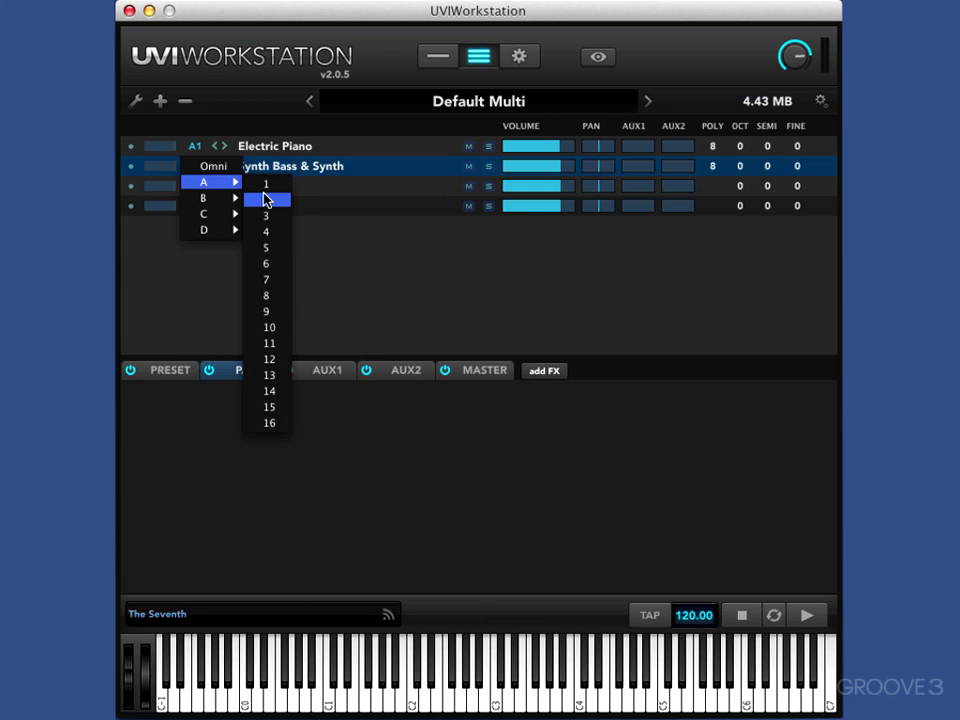
pyautogui.click(266, 199)
pyautogui.click(200, 166)
pyautogui.moveTo(208, 203)
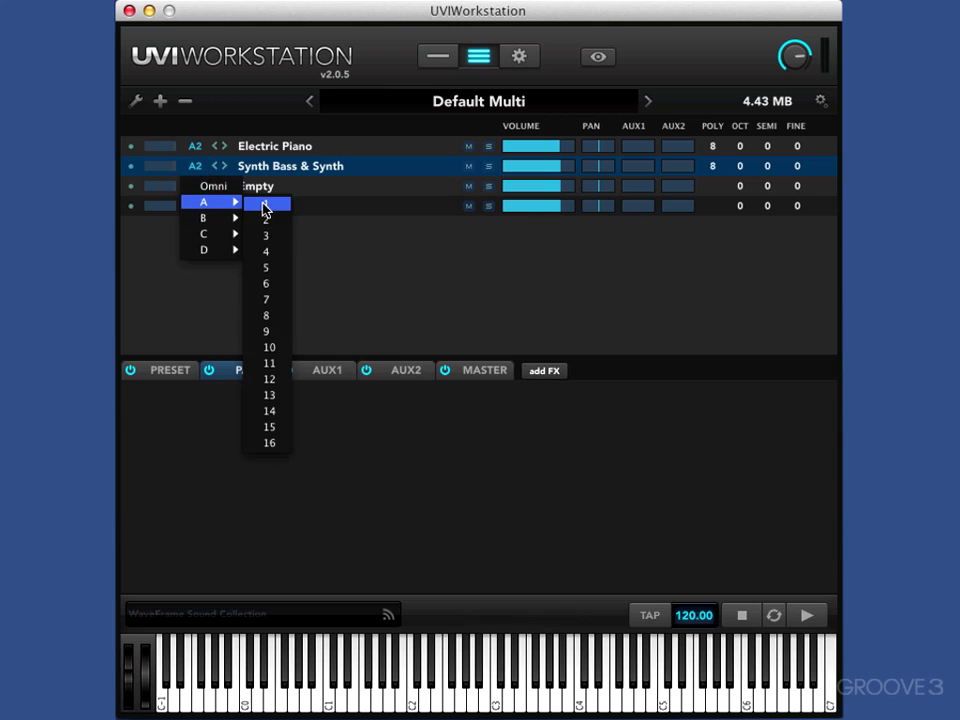
pyautogui.click(265, 205)
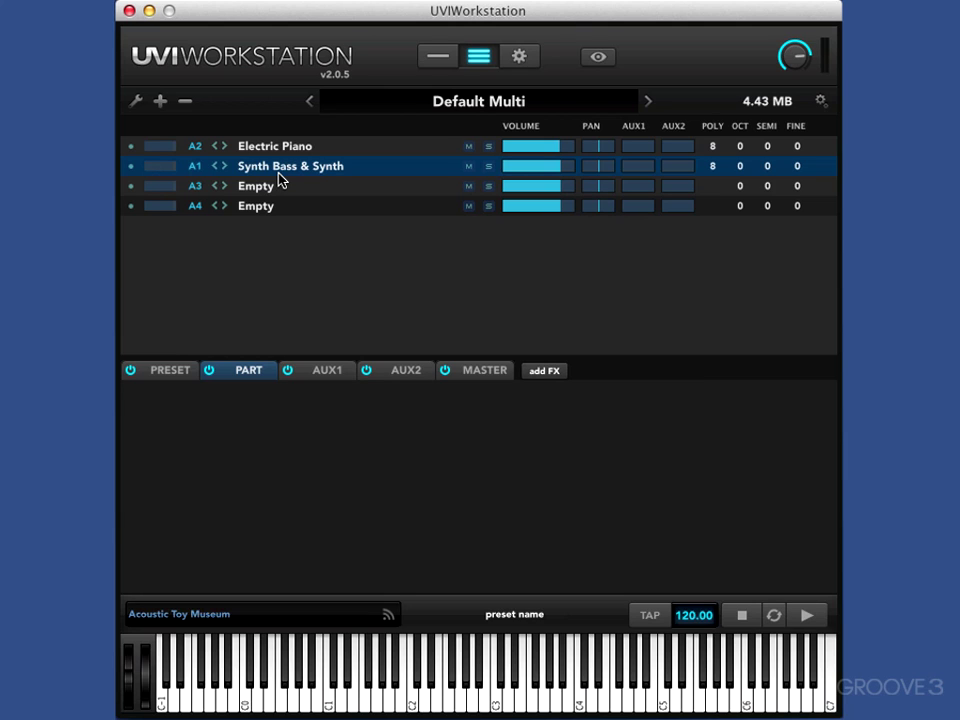
# Save the multi as 'Groove 3' in the Samples location from the wrench menu's Save Multi.
pyautogui.click(137, 102)
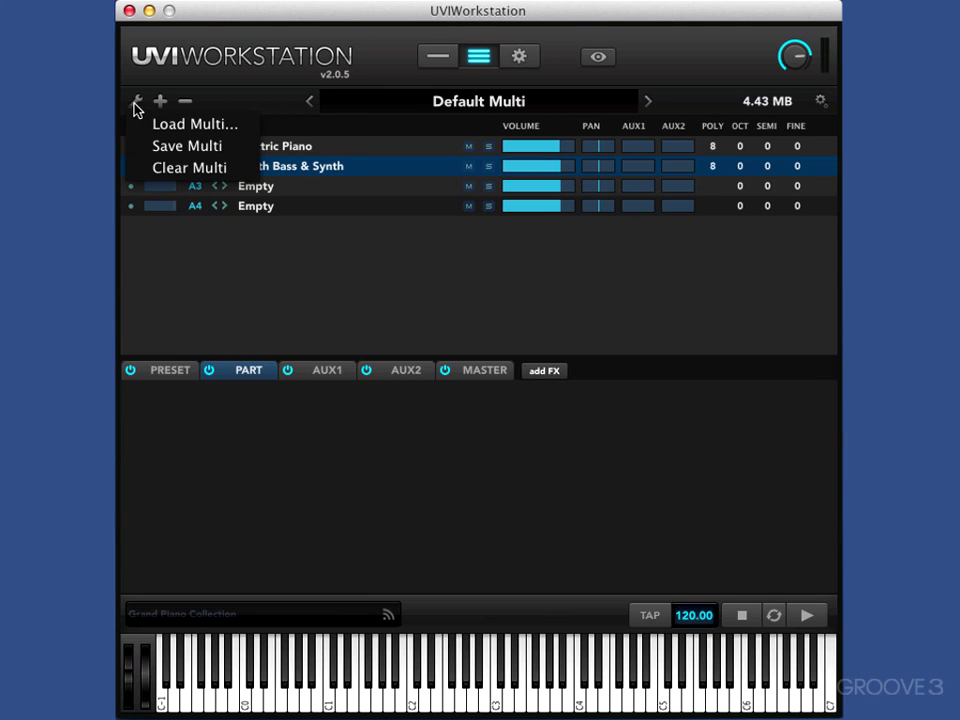
pyautogui.click(163, 148)
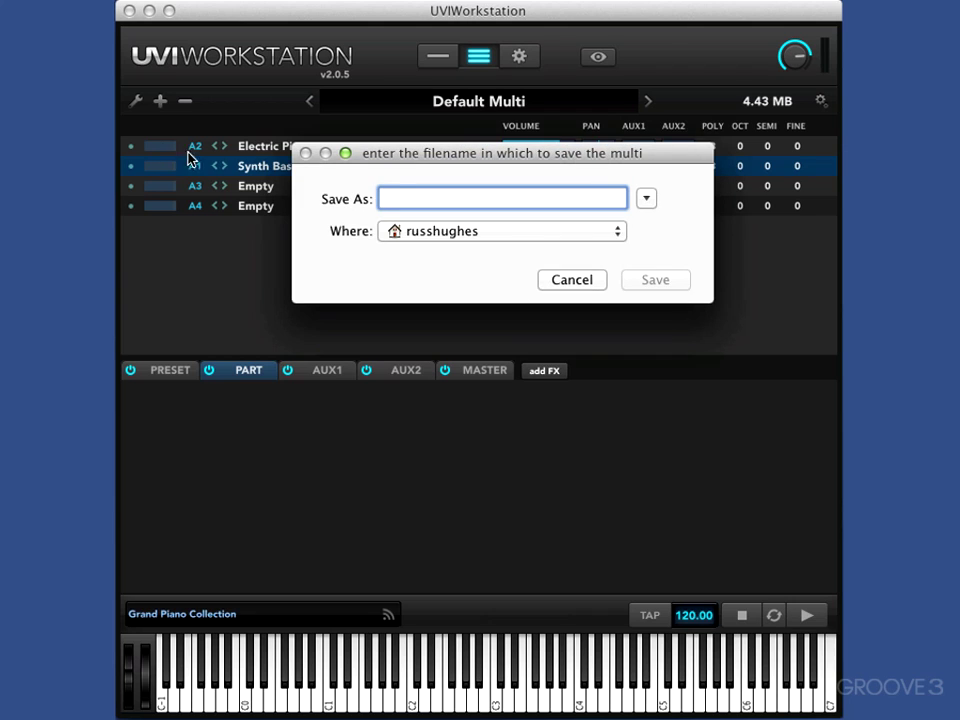
pyautogui.click(430, 233)
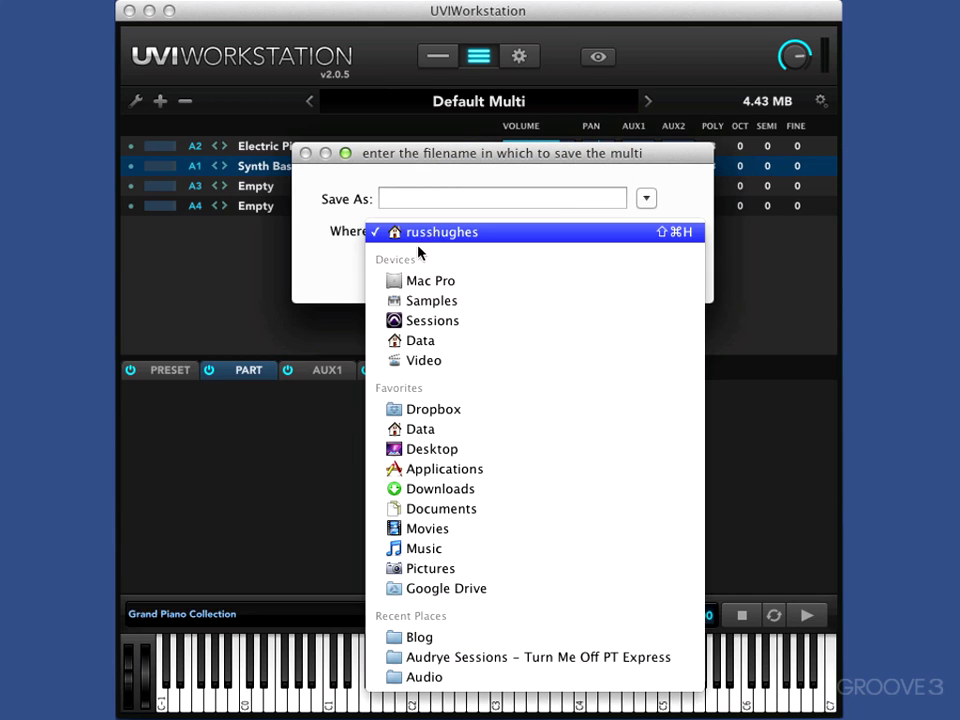
pyautogui.click(418, 302)
pyautogui.write('Groove 3')
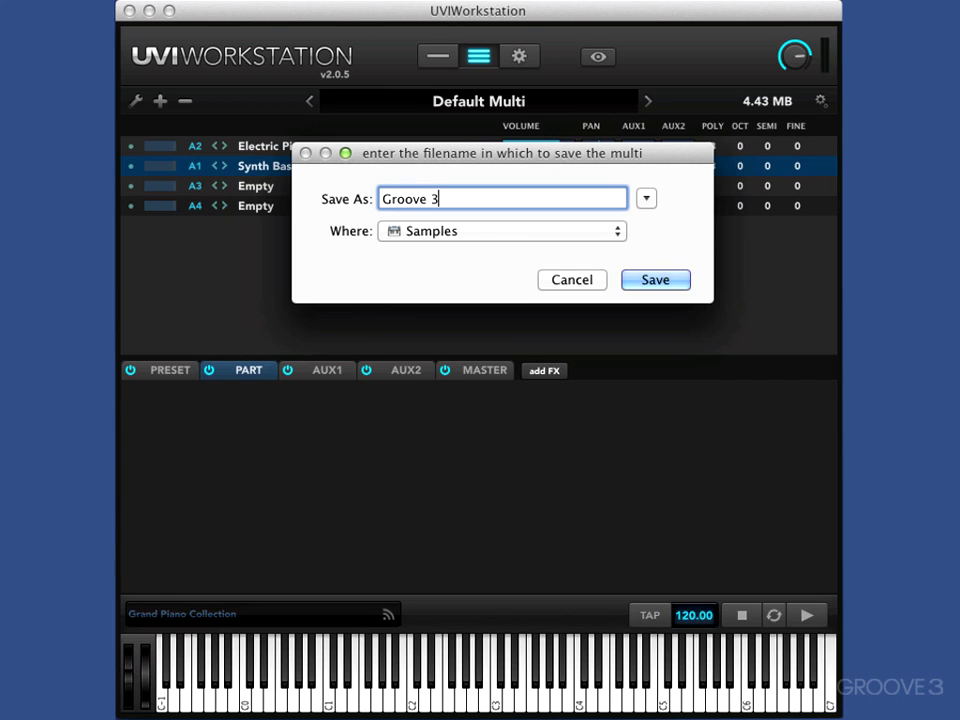
pyautogui.press('Return')
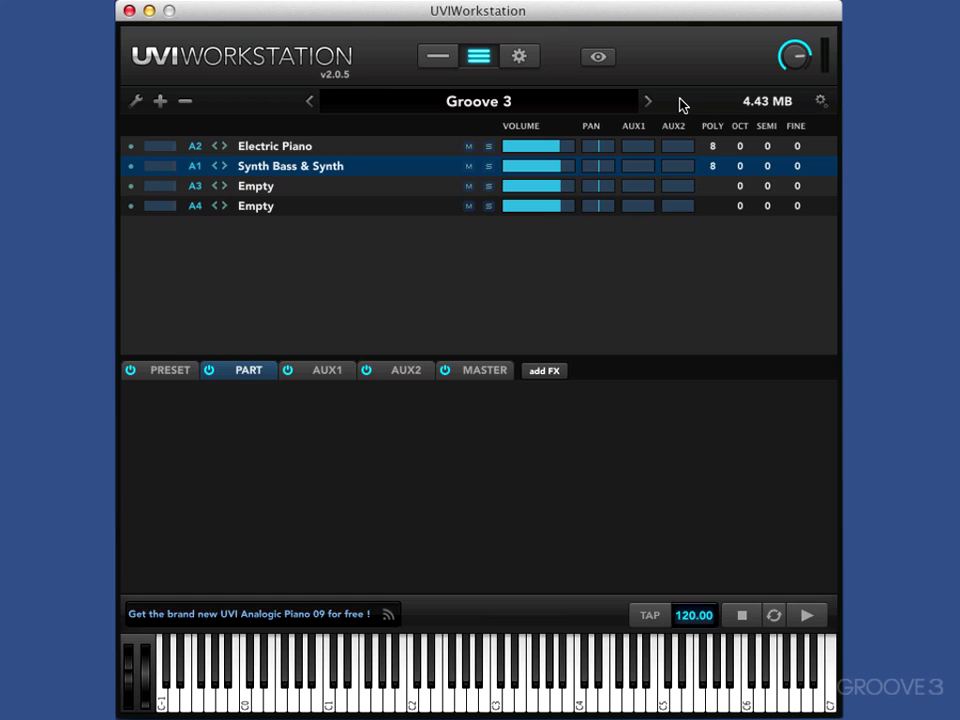
pyautogui.click(822, 105)
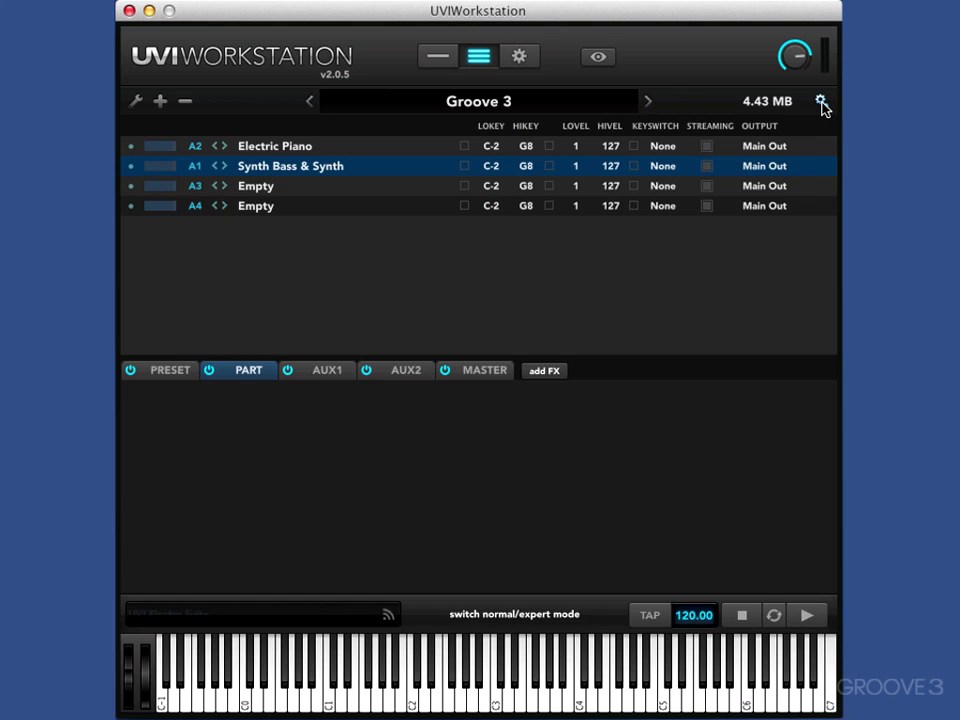
pyautogui.click(822, 105)
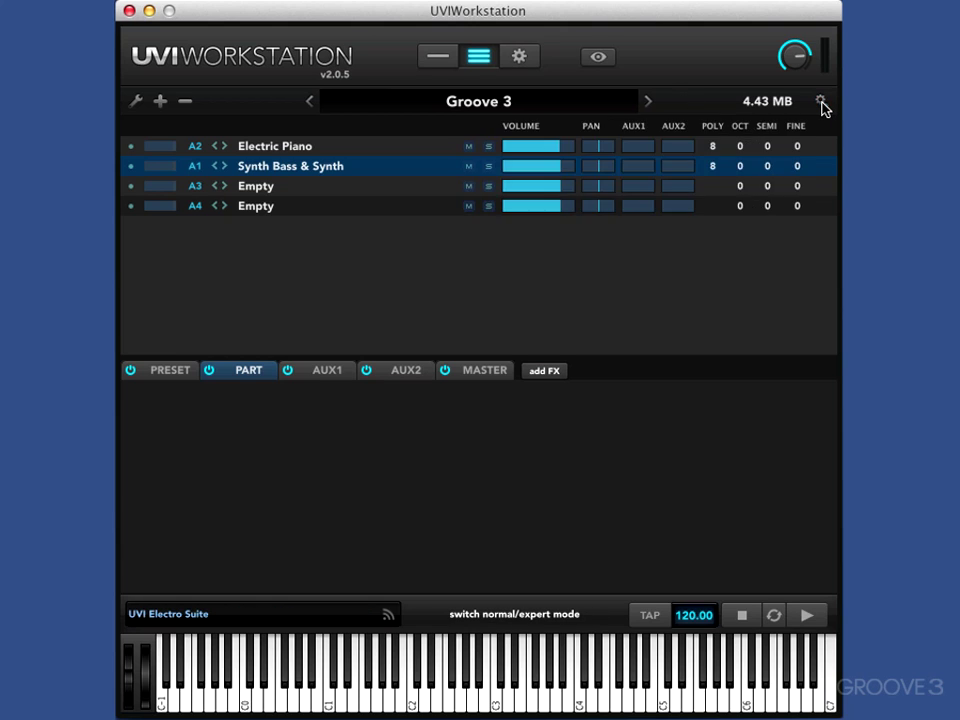
pyautogui.click(822, 105)
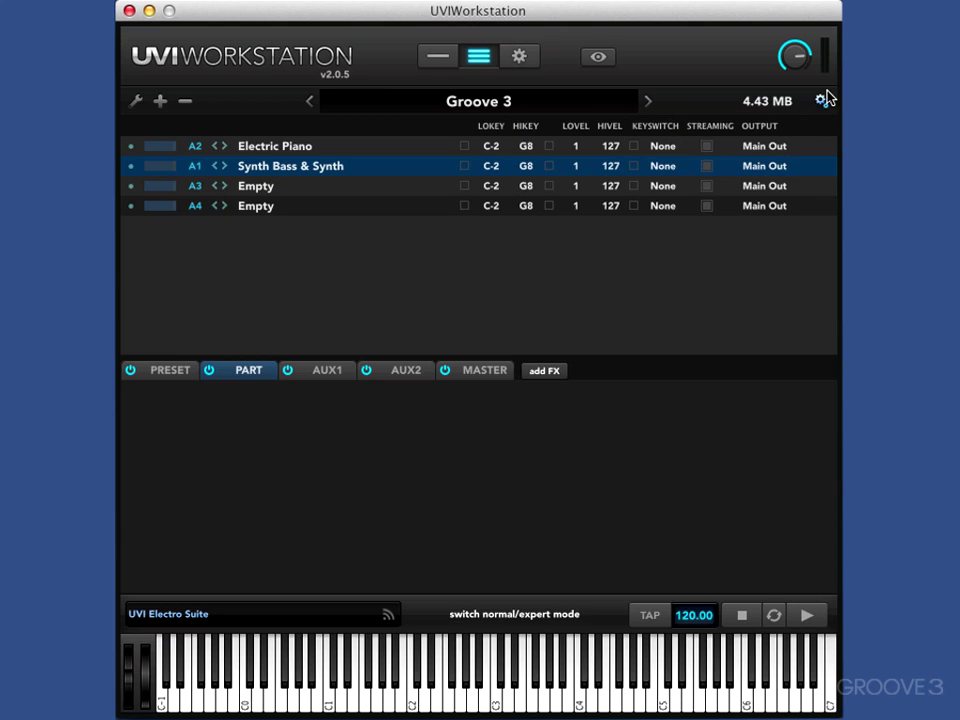
pyautogui.click(821, 103)
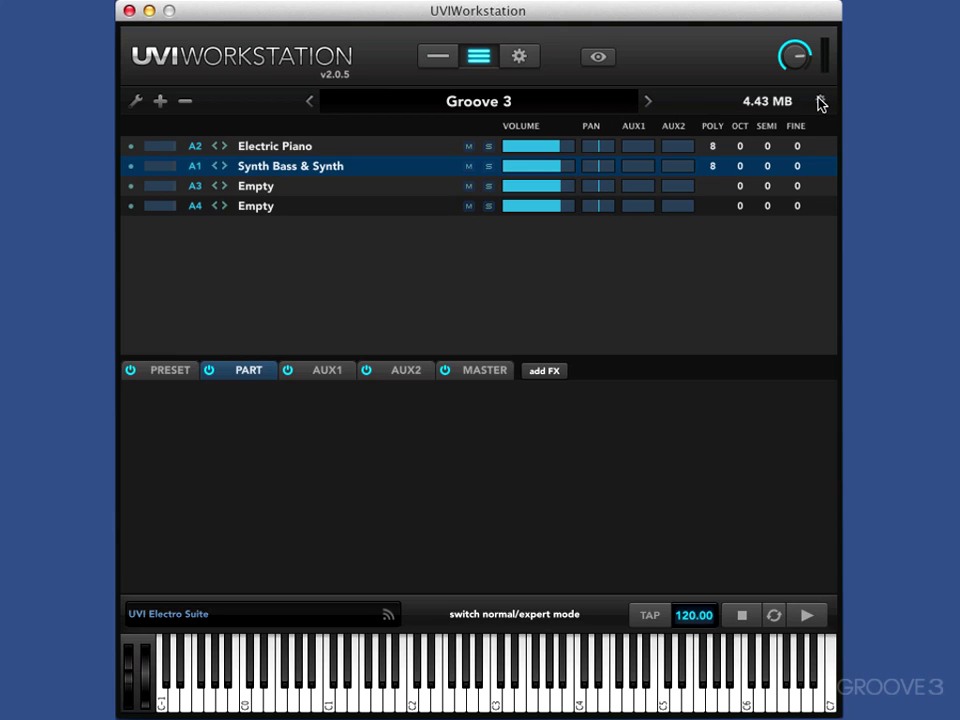